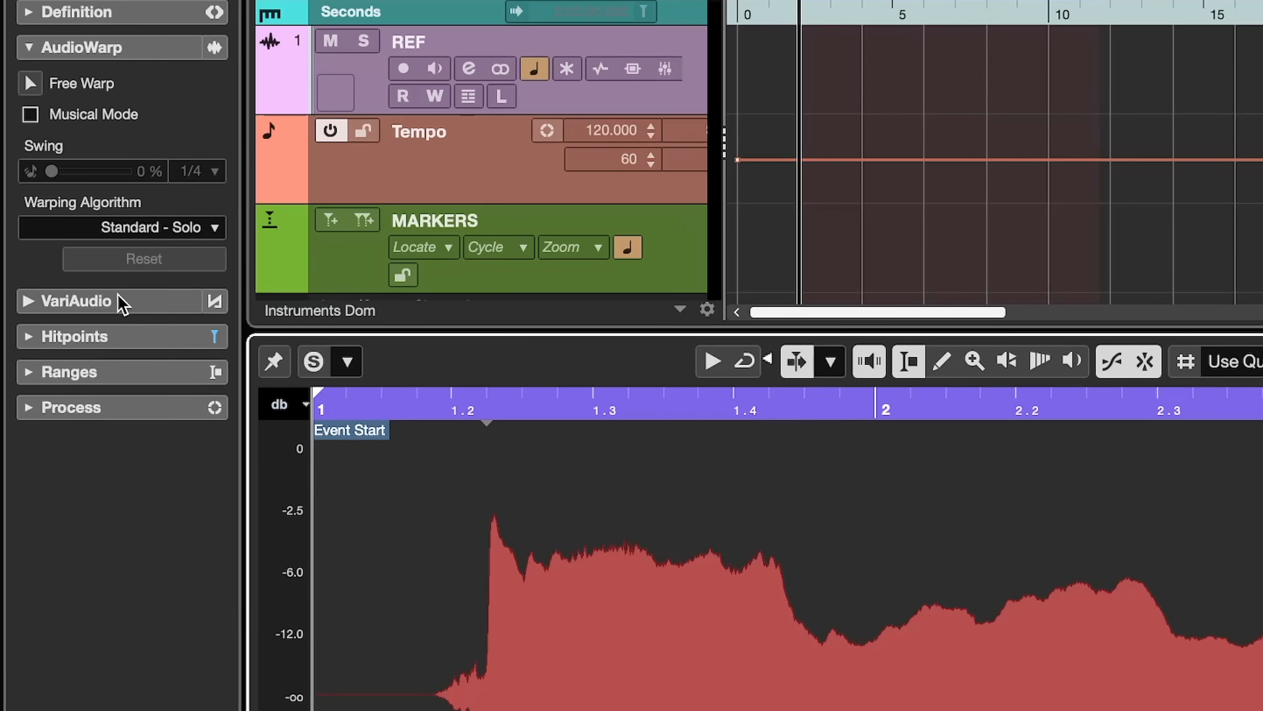
- Expand the VariAudio section and switch on Edit VariAudio for the vocal event
{"action": "left_click", "coordinate": [121, 301]}
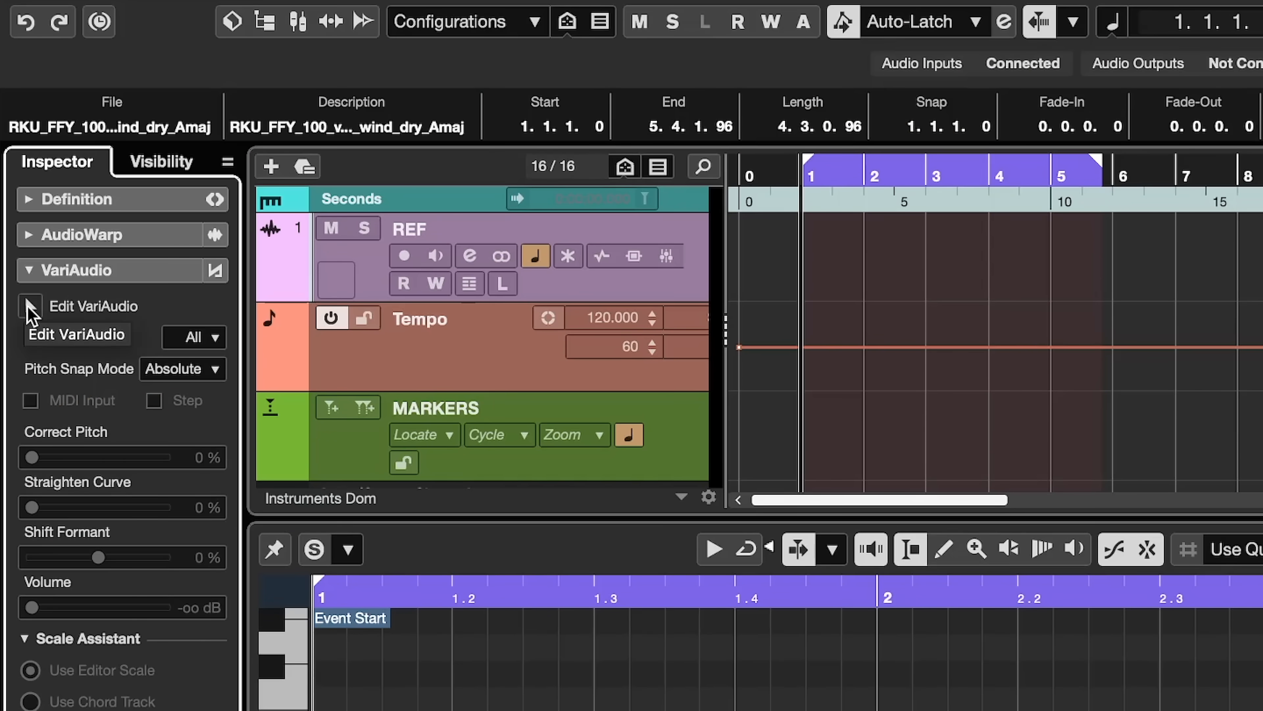
{"action": "left_click", "coordinate": [30, 306]}
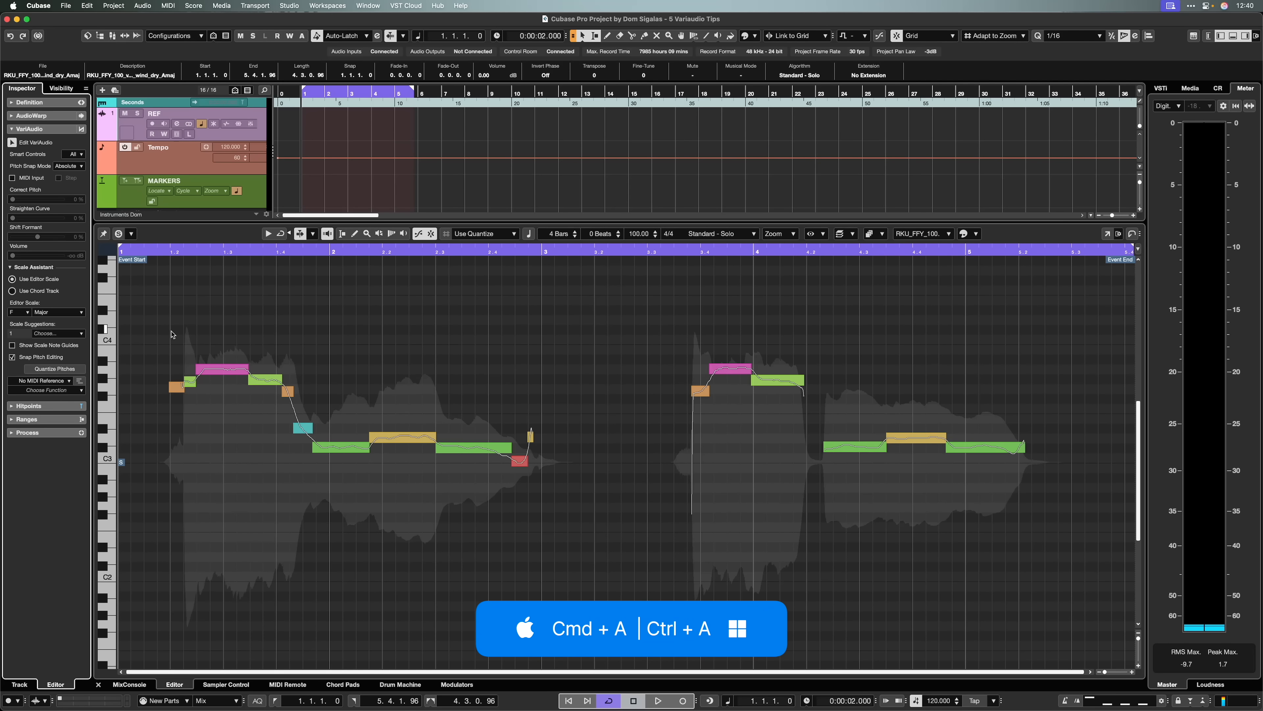
- Select all vocal segments, set Correct Pitch and Straighten Curve to 100 %, and play back the result
{"action": "key", "text": "super+a"}
{"action": "left_click_drag", "start_coordinate": [150, 313], "coordinate": [1142, 570]}
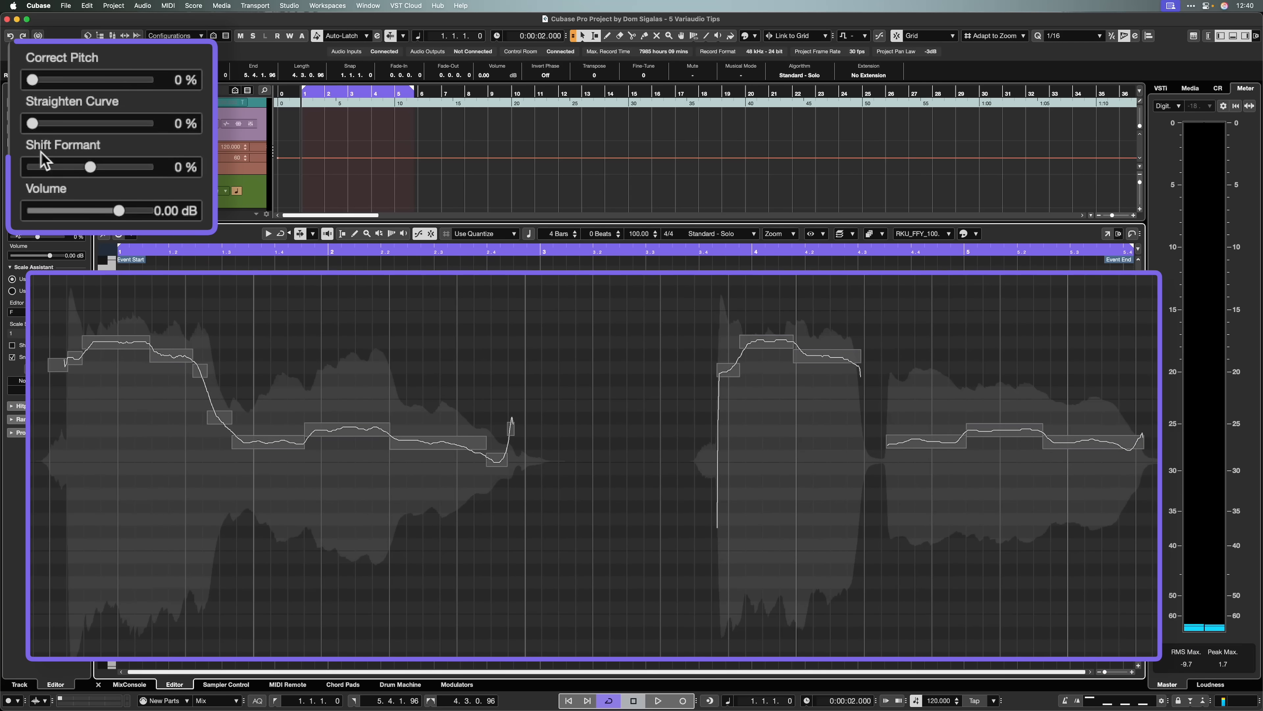
{"action": "left_click_drag", "start_coordinate": [32, 77], "coordinate": [40, 79]}
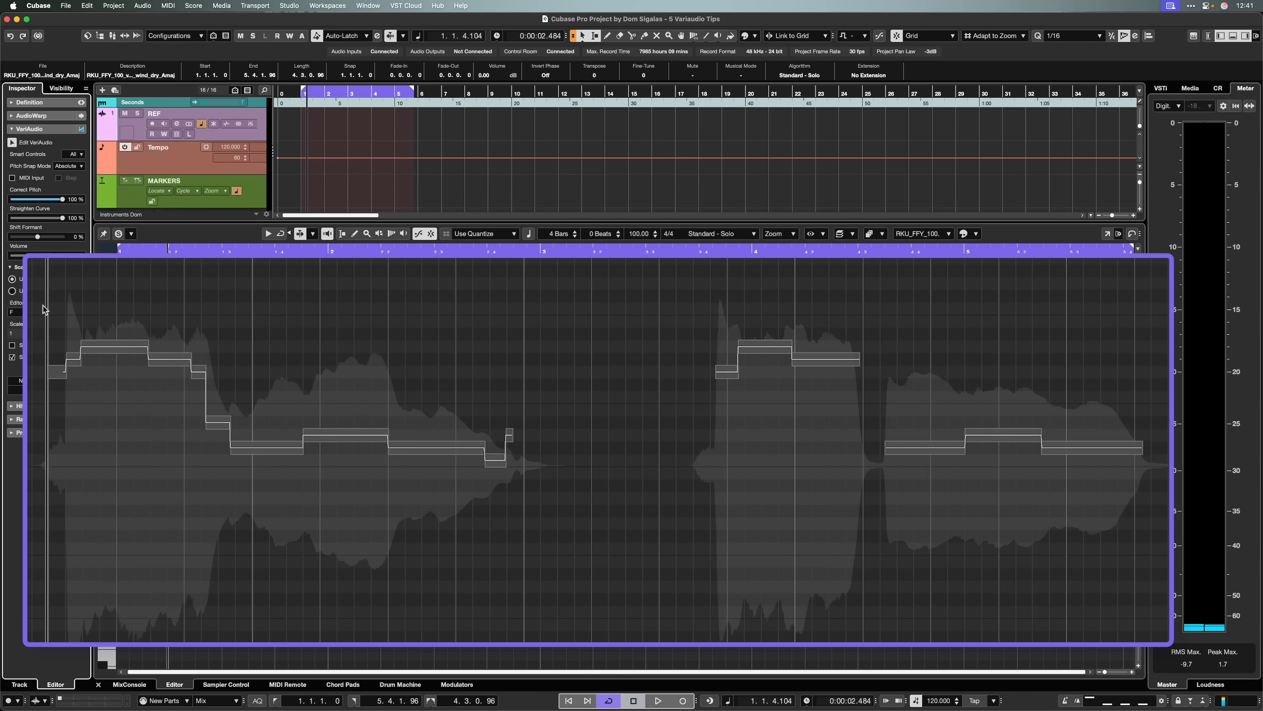
{"action": "key", "text": "space"}
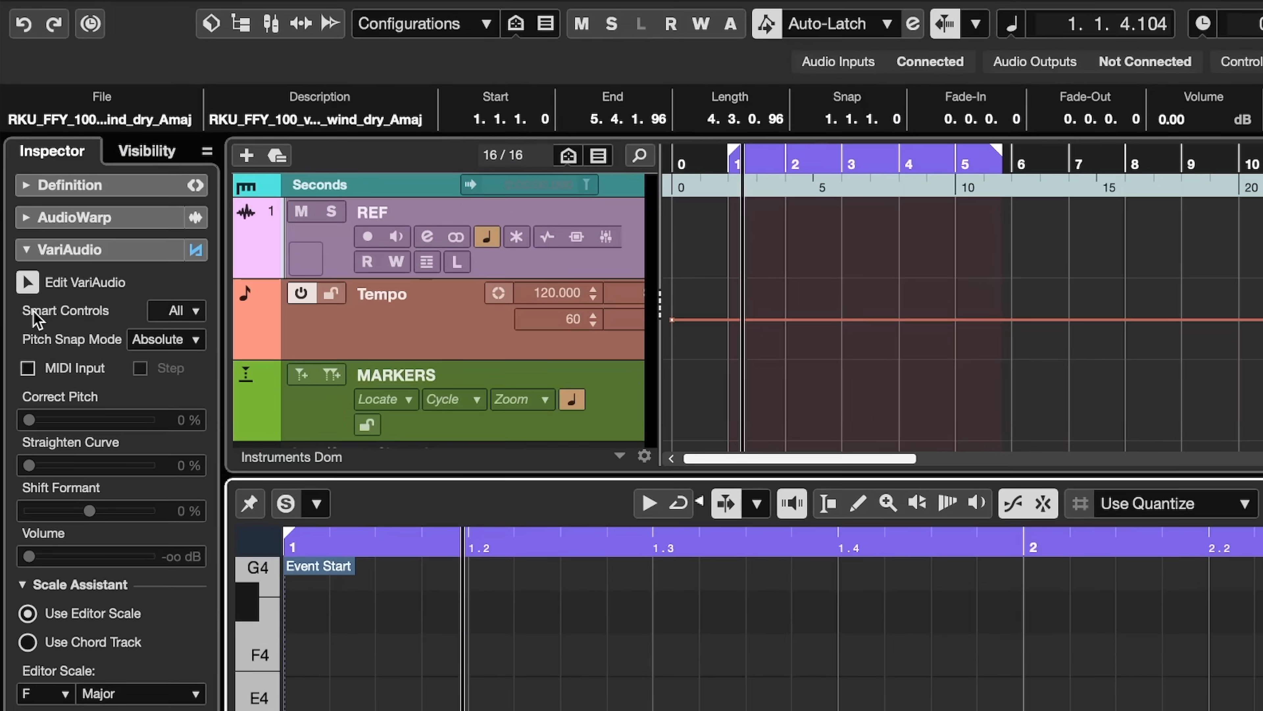
- Zoom into the phrase opening and adjust the Straighten Pitch Curve range at the start of the A3 segment
{"action": "left_click", "coordinate": [177, 310]}
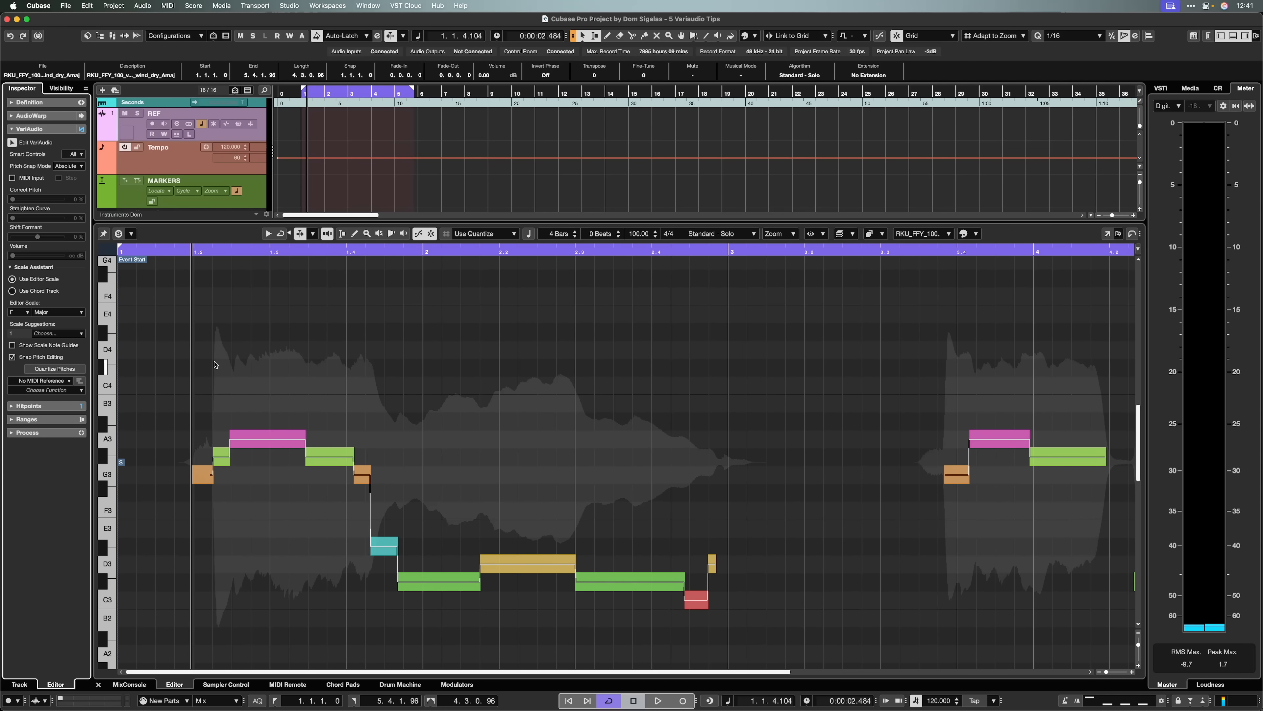
{"action": "key", "text": "h"}
{"action": "key", "text": "h"}
{"action": "key", "text": "h"}
{"action": "key", "text": "h"}
{"action": "key", "text": "h"}
{"action": "key", "text": "h"}
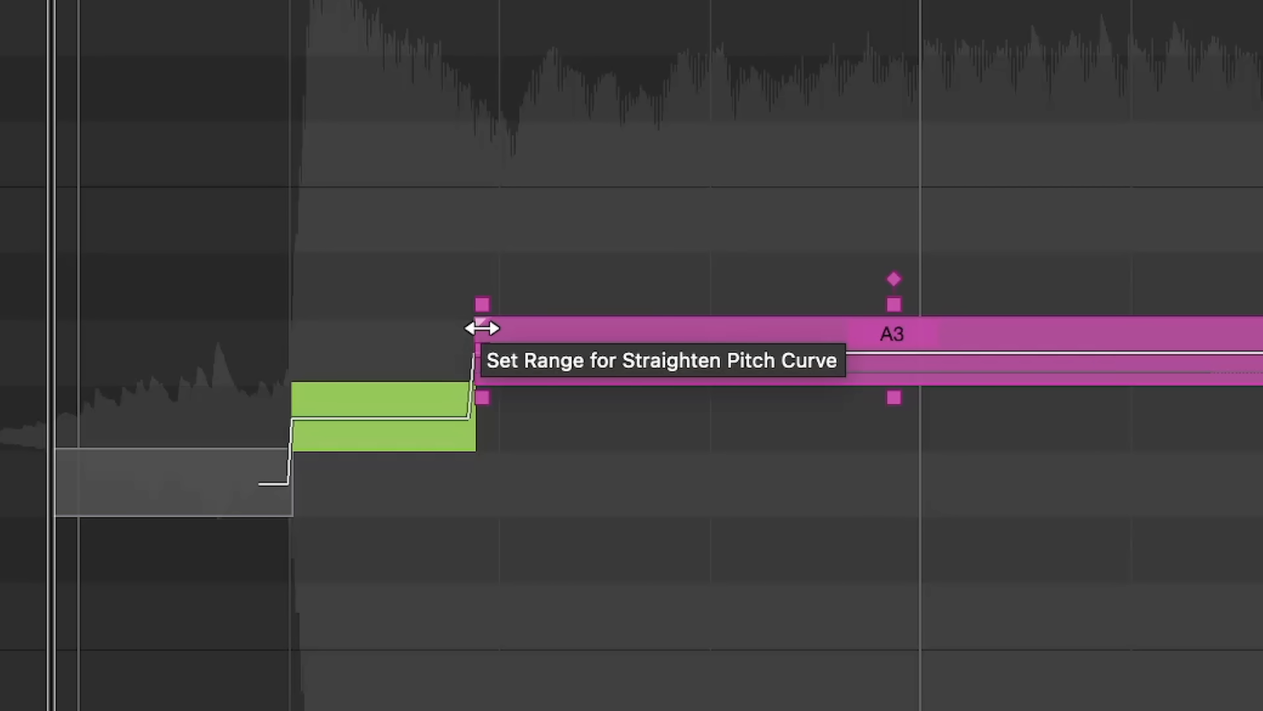
{"action": "left_click", "coordinate": [454, 347]}
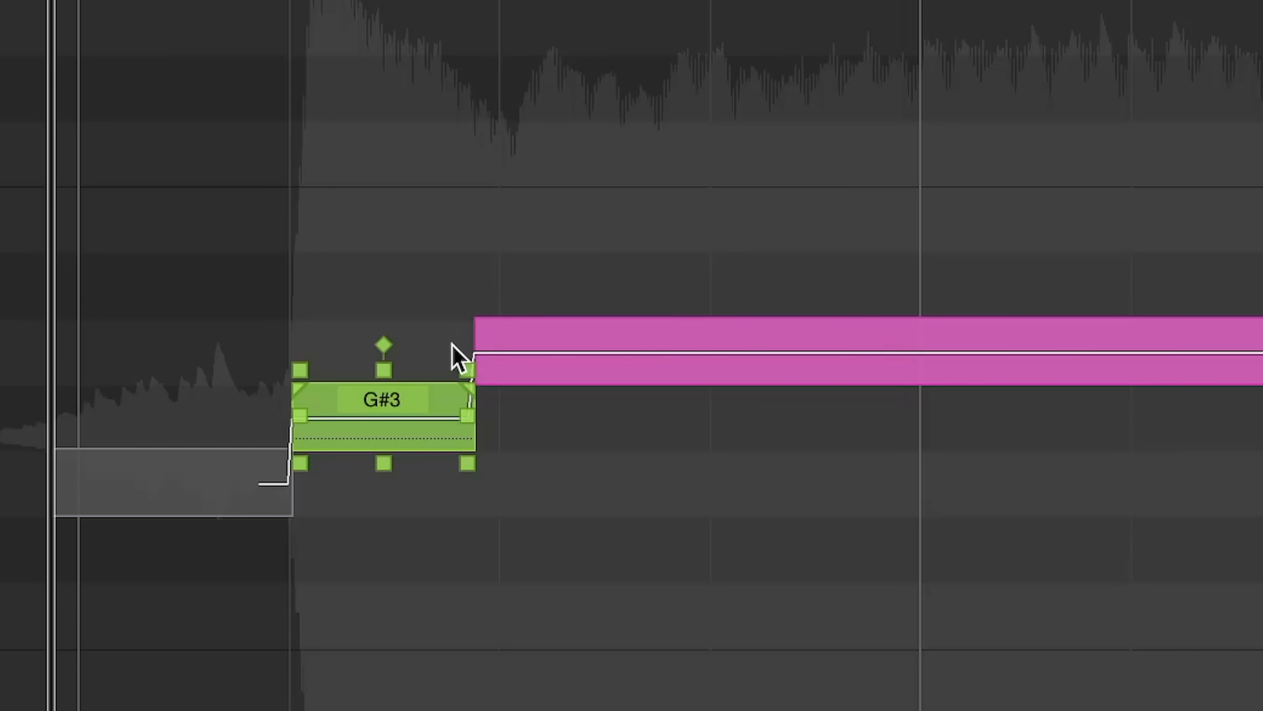
{"action": "left_click", "coordinate": [476, 330]}
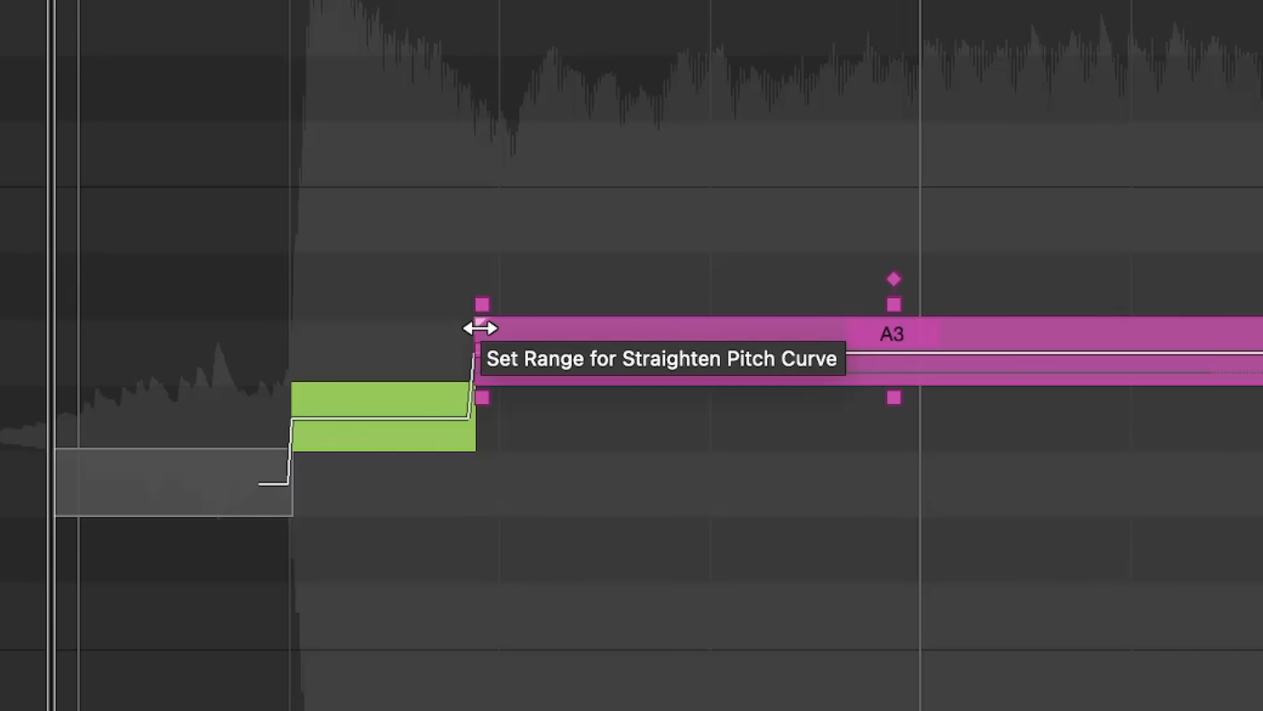
{"action": "left_click", "coordinate": [480, 328]}
{"action": "left_click", "coordinate": [487, 354]}
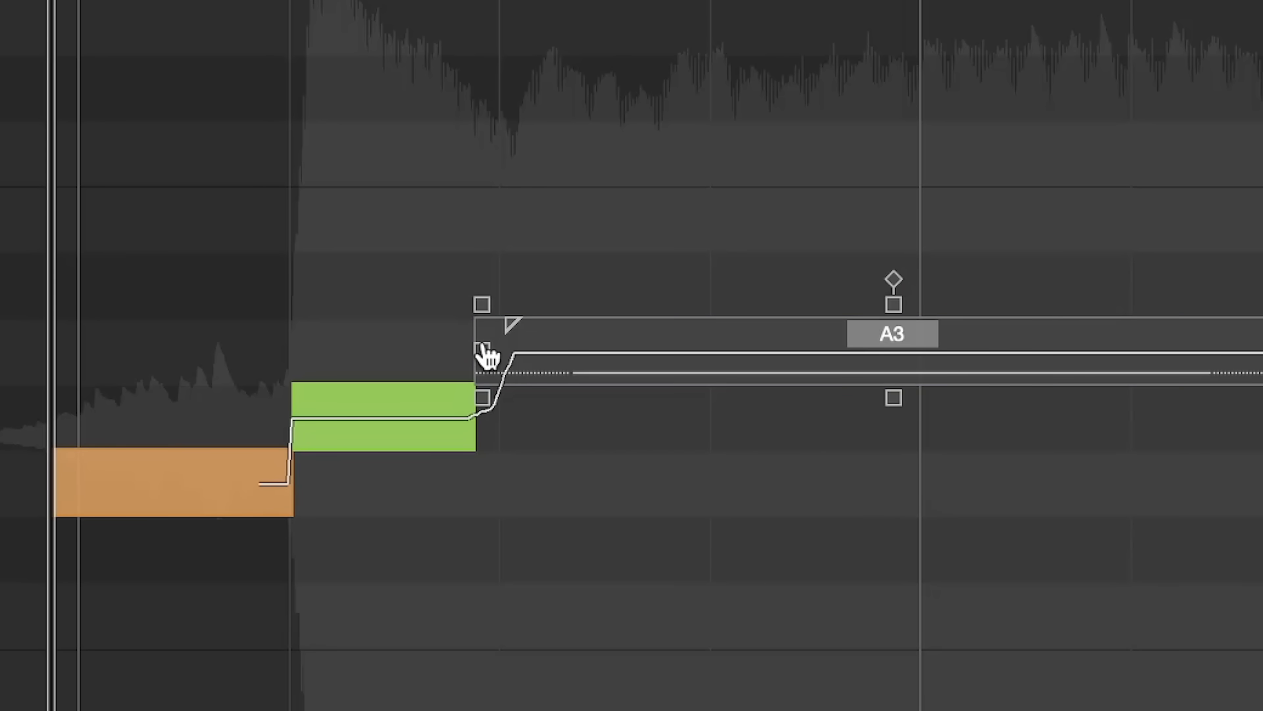
{"action": "left_click", "coordinate": [513, 324]}
{"action": "left_click_drag", "start_coordinate": [548, 326], "coordinate": [562, 327]}
- Shorten the Straighten Pitch Curve range at the end of the G#3 segment
{"action": "mouse_move", "coordinate": [457, 389]}
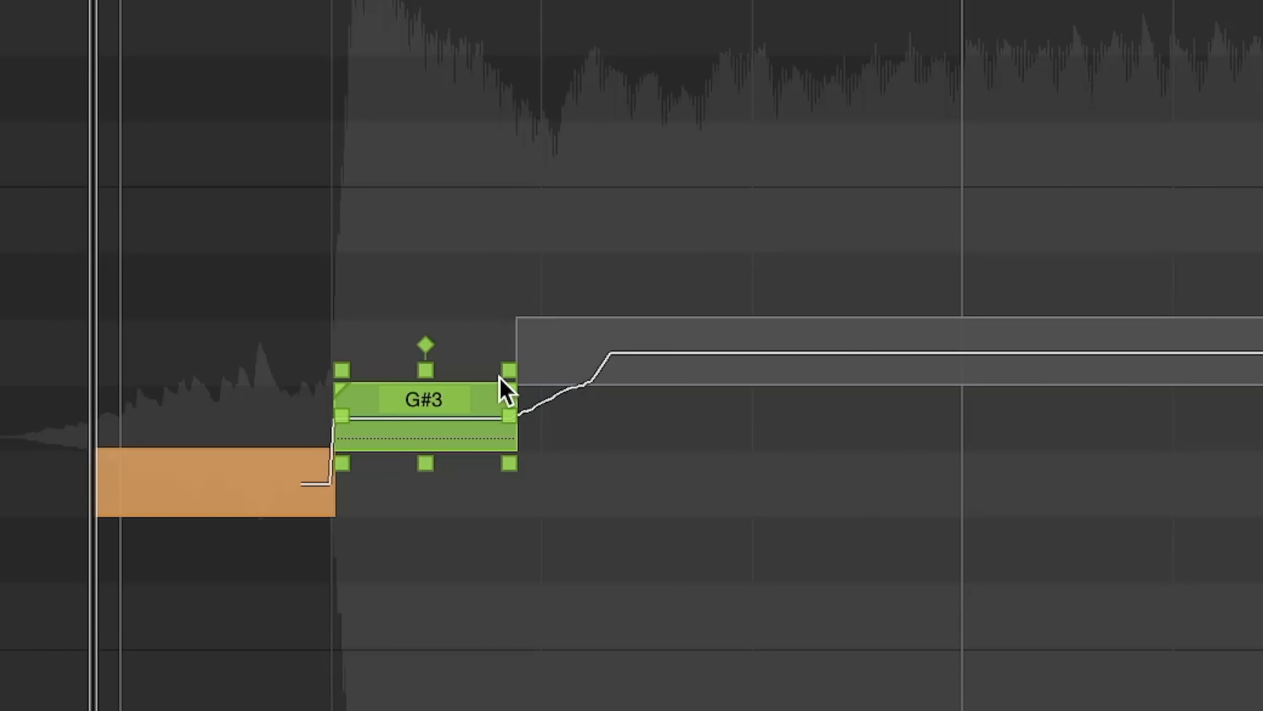
{"action": "left_click_drag", "start_coordinate": [466, 388], "coordinate": [446, 387]}
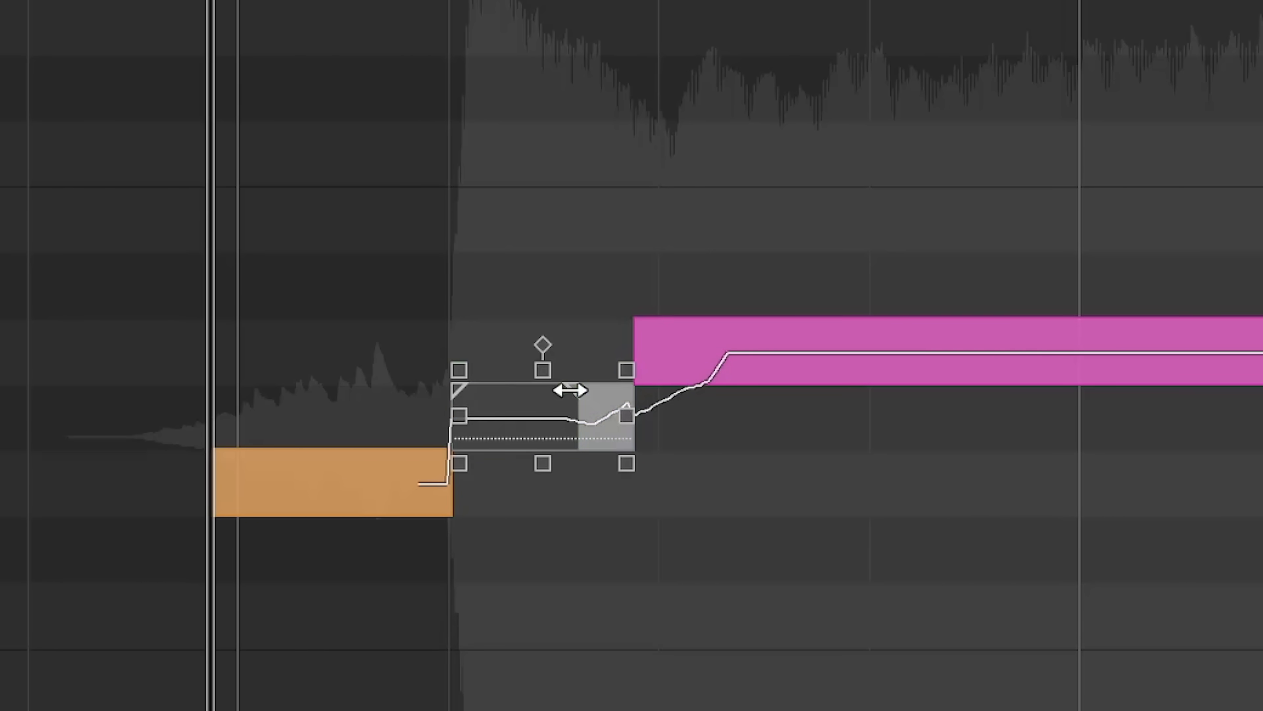
{"action": "mouse_move", "coordinate": [635, 431]}
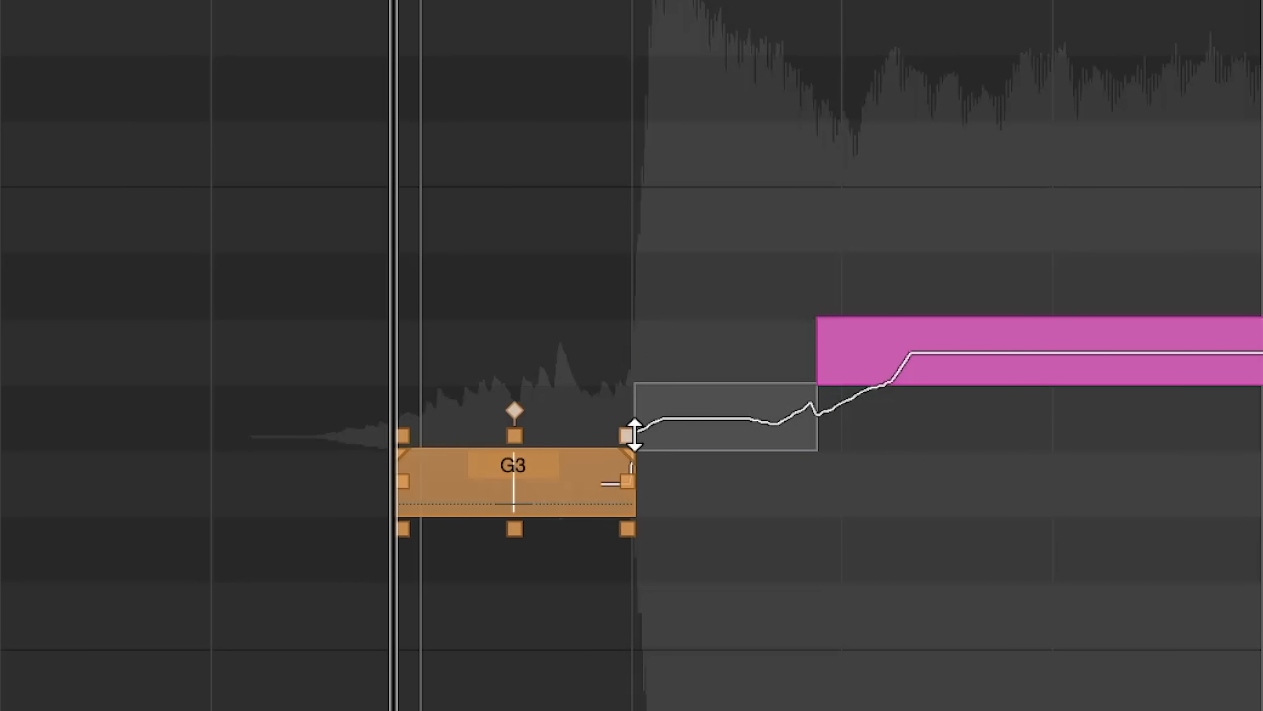
{"action": "left_click", "coordinate": [579, 452]}
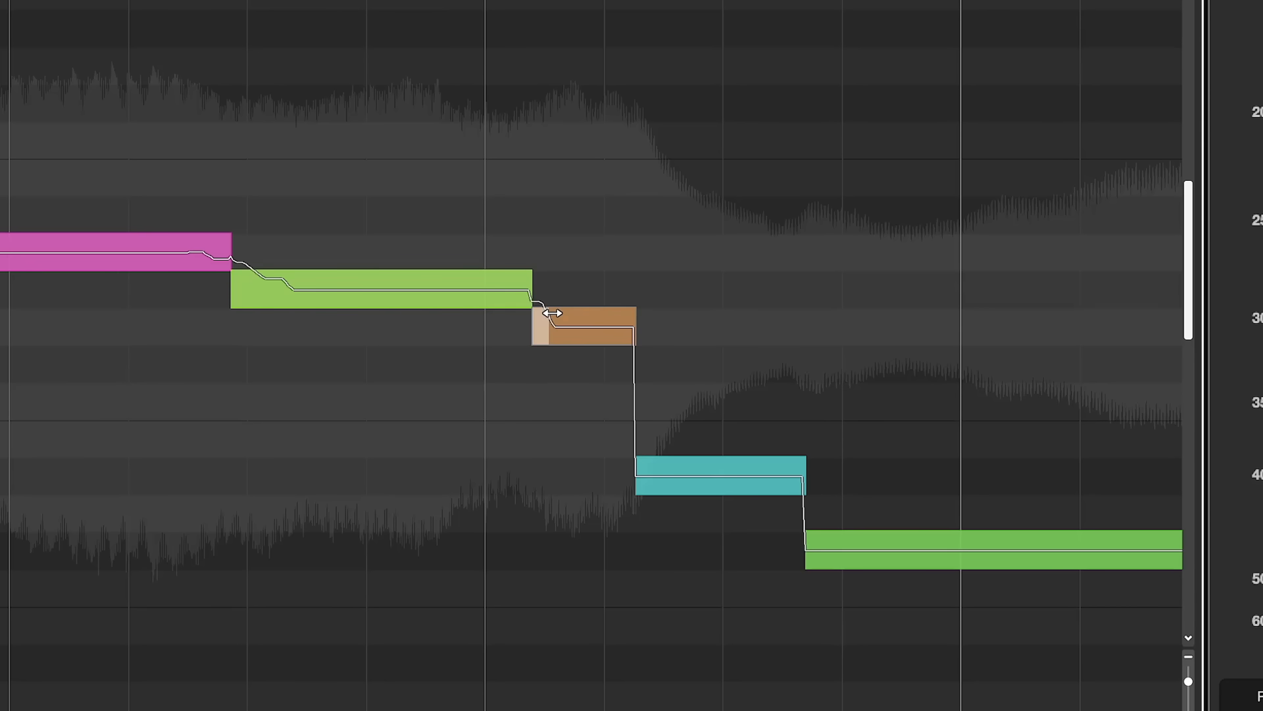
- Fine-tune the straighten-curve range handles on the edges of the neighbouring segments
{"action": "left_click_drag", "start_coordinate": [552, 313], "coordinate": [564, 313]}
{"action": "left_click_drag", "start_coordinate": [528, 274], "coordinate": [494, 275]}
{"action": "left_click_drag", "start_coordinate": [631, 313], "coordinate": [592, 314]}
{"action": "left_click_drag", "start_coordinate": [640, 461], "coordinate": [679, 463]}
{"action": "left_click_drag", "start_coordinate": [801, 462], "coordinate": [761, 463]}
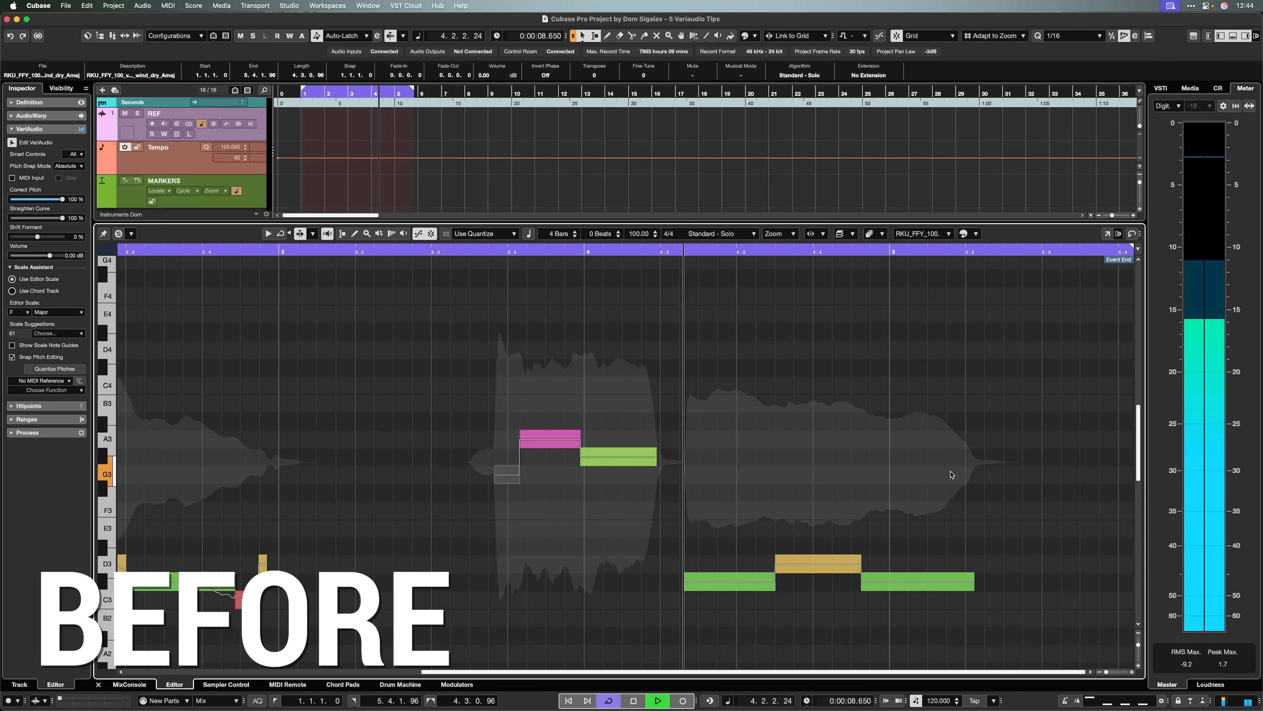
- Zoom out, audition the bass loop, and switch on Edit VariAudio for it
{"action": "key", "text": "g"}
{"action": "key", "text": "g"}
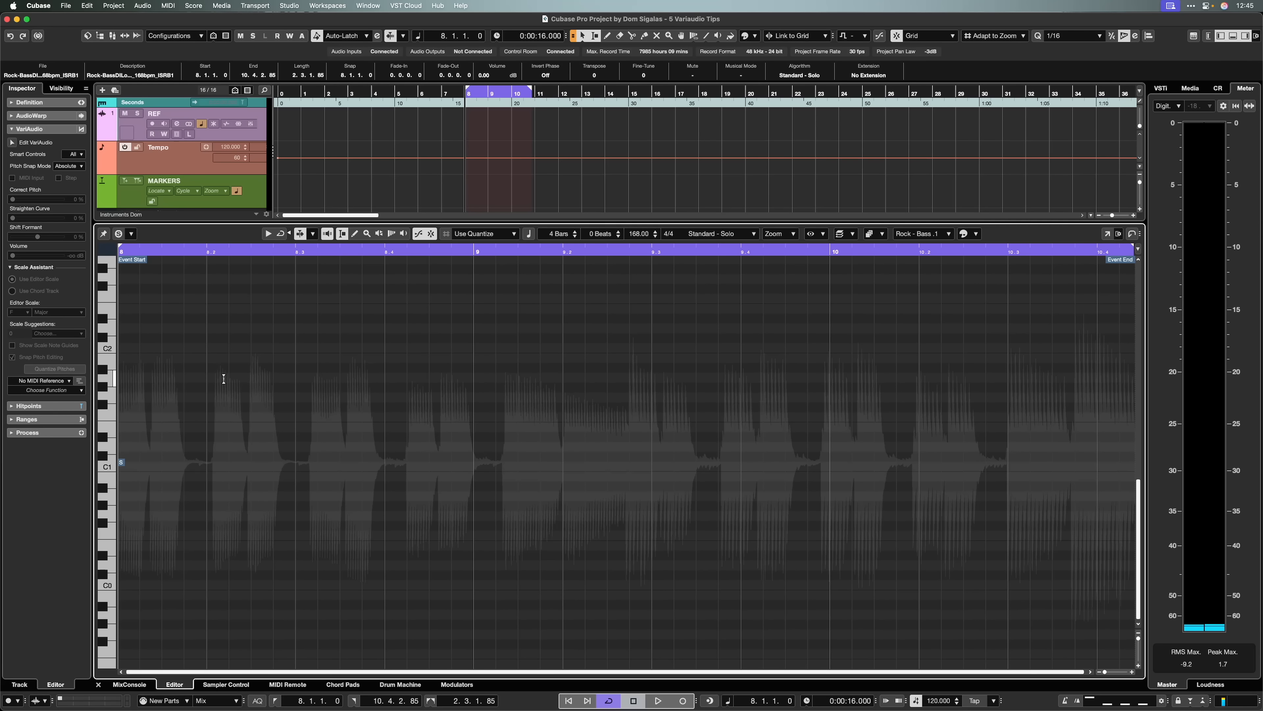
{"action": "key", "text": "space"}
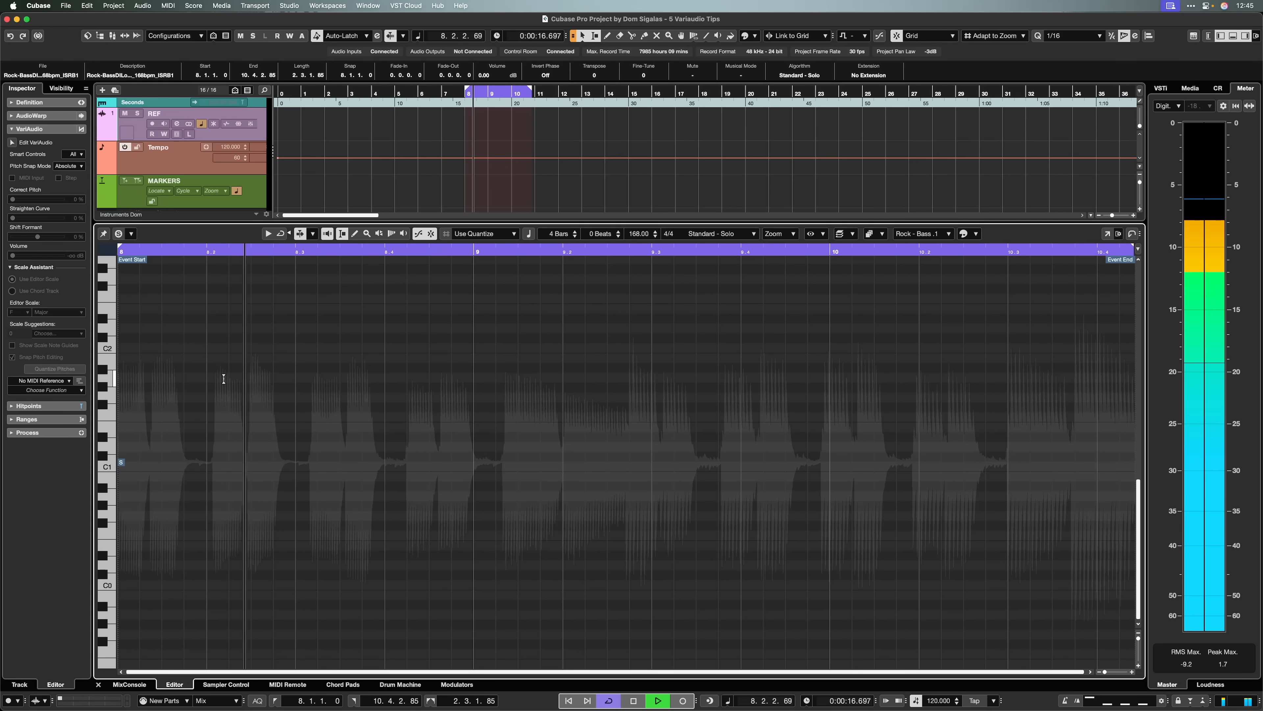
{"action": "key", "text": "space"}
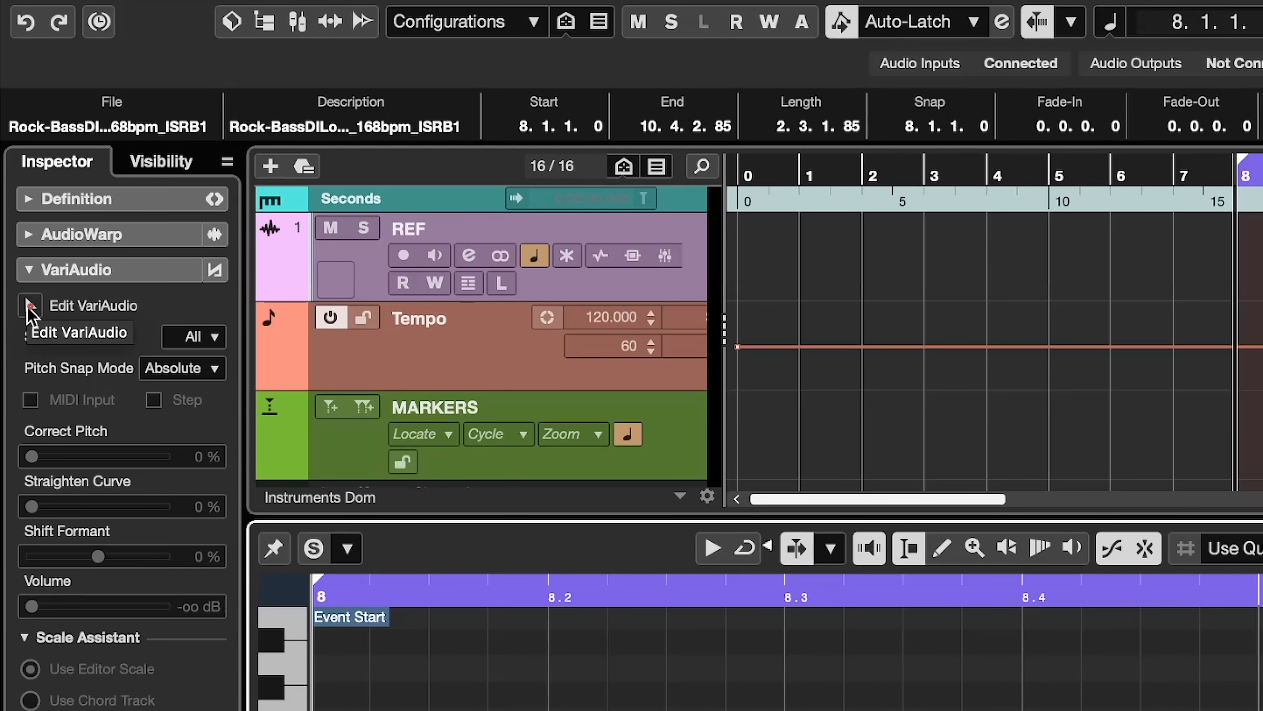
{"action": "left_click", "coordinate": [29, 306]}
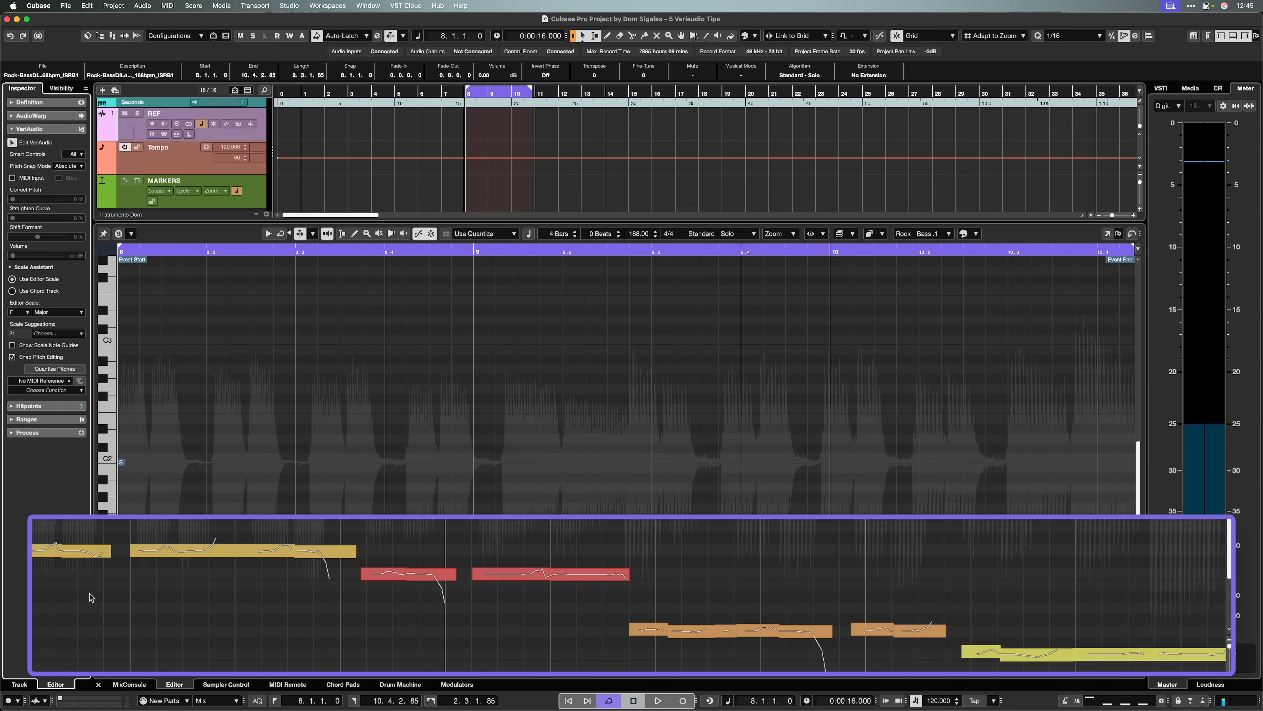
- Select all bass segments and drag them up in pitch
{"action": "key", "text": "super+a"}
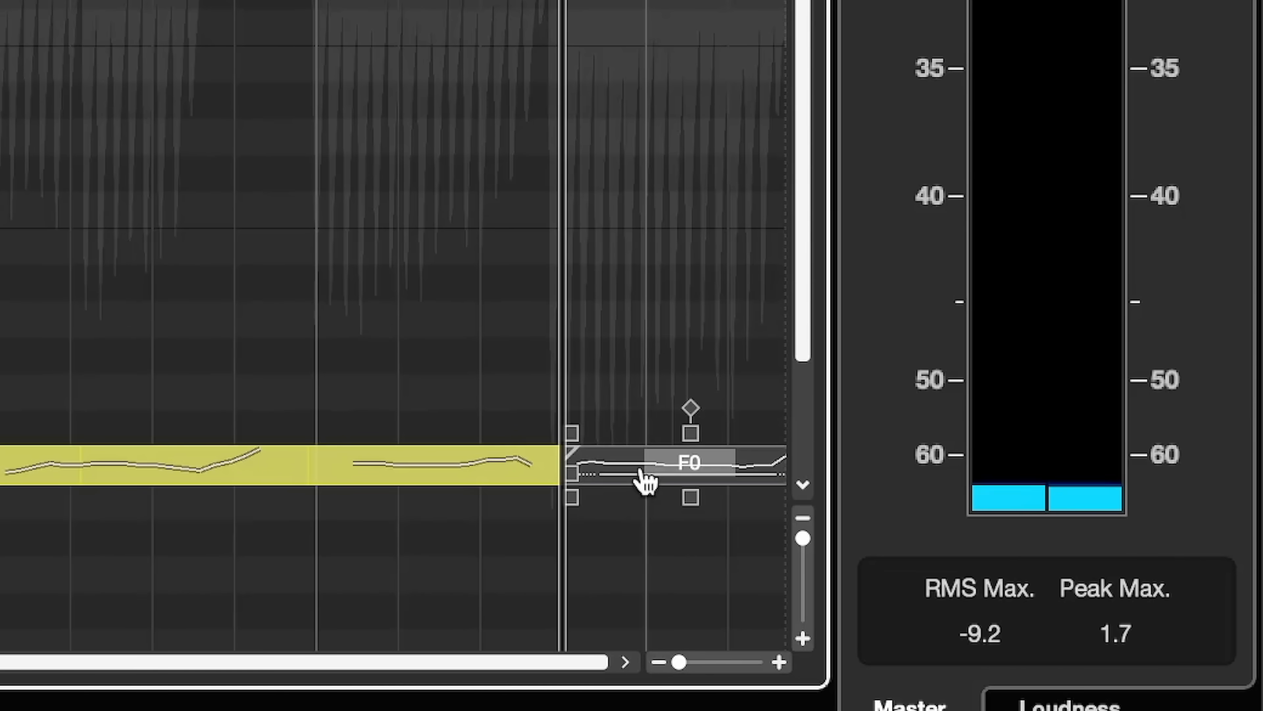
{"action": "left_click_drag", "start_coordinate": [1085, 611], "coordinate": [1083, 580]}
{"action": "left_click_drag", "start_coordinate": [631, 362], "coordinate": [631, 275]}
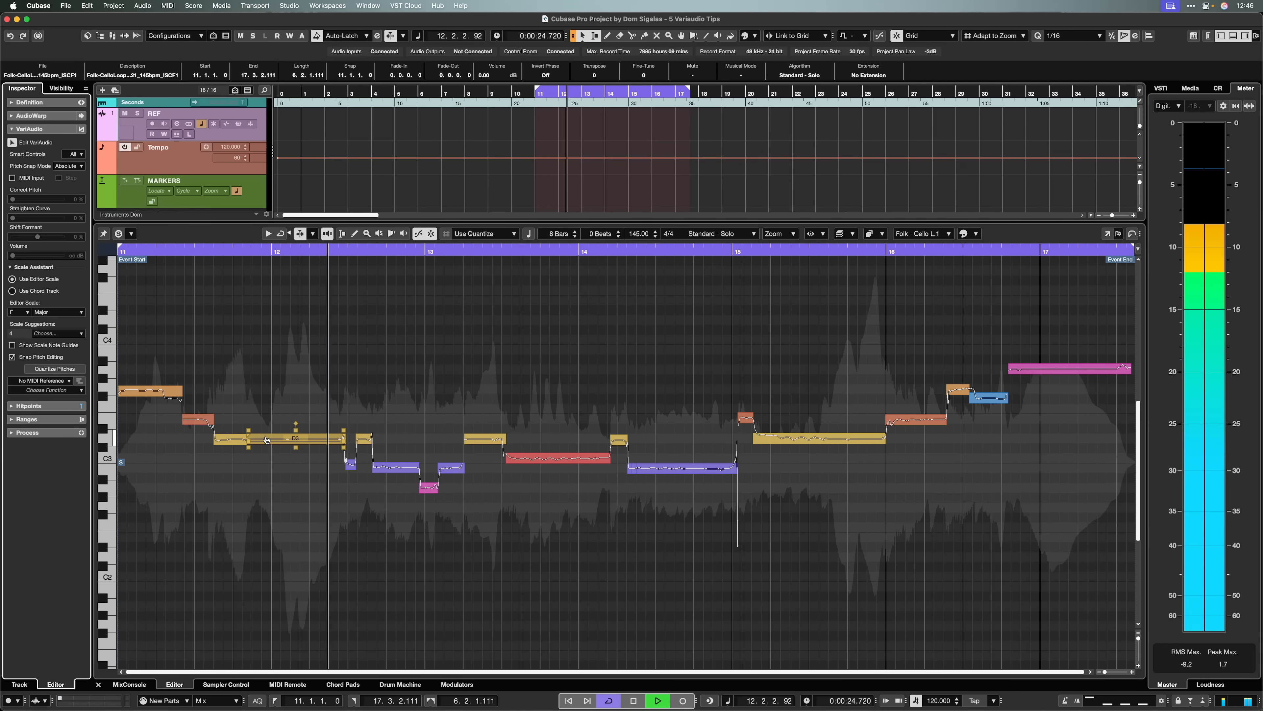
- Play the cello loop and move the yellow segment near bar 12 up in pitch
{"action": "key", "text": "space"}
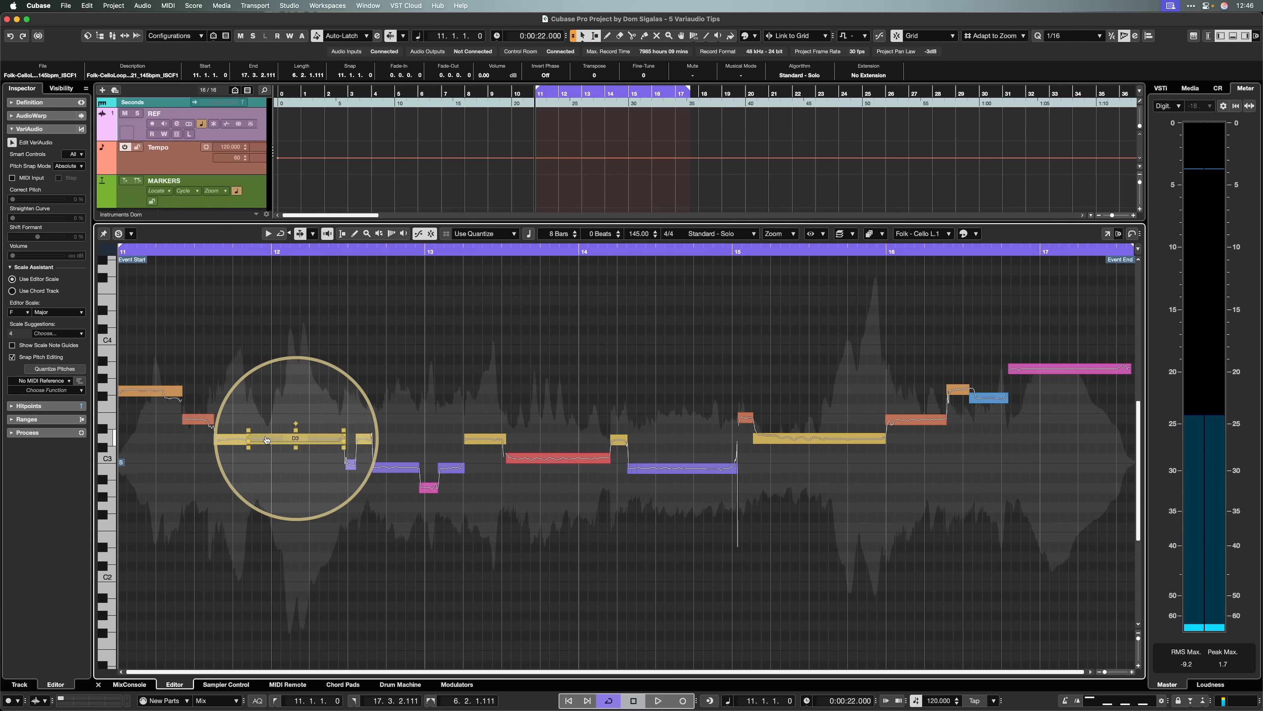
{"action": "left_click_drag", "start_coordinate": [266, 440], "coordinate": [267, 420]}
{"action": "left_click", "coordinate": [141, 393]}
{"action": "key", "text": "space"}
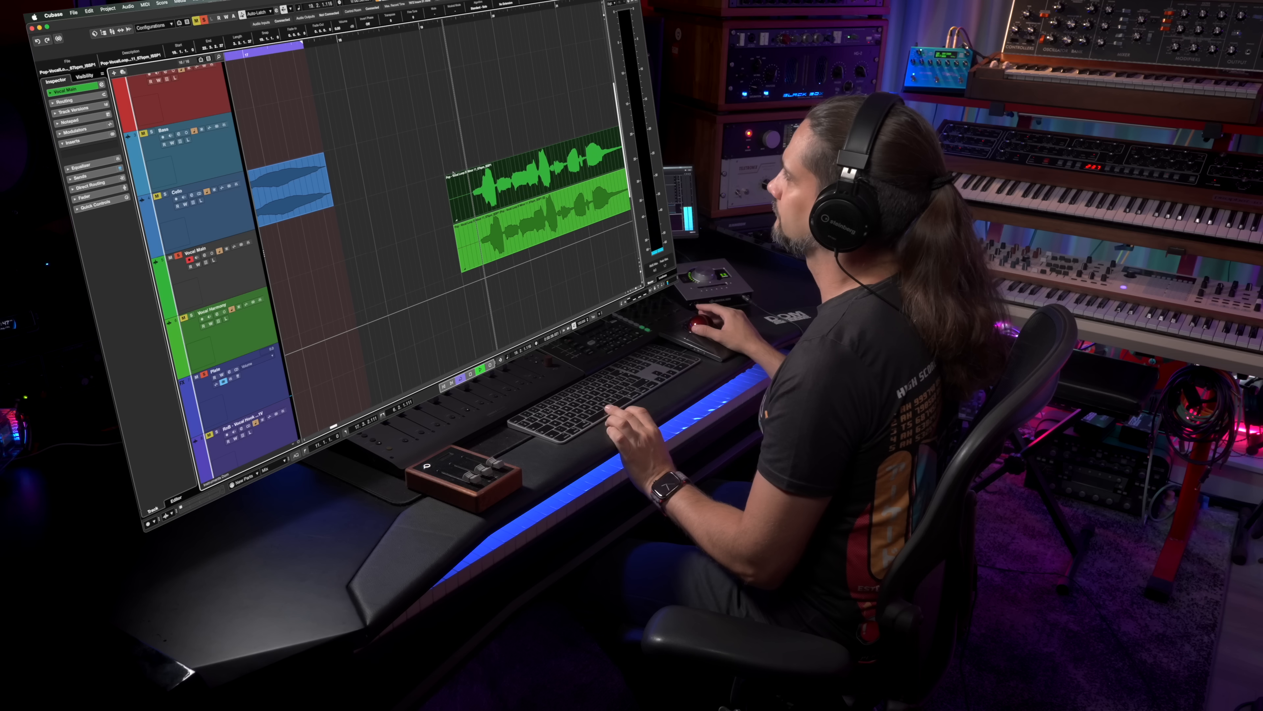
- Open the pop vocal loop in the editor and select all its segments
{"action": "left_click_drag", "start_coordinate": [518, 169], "coordinate": [453, 173]}
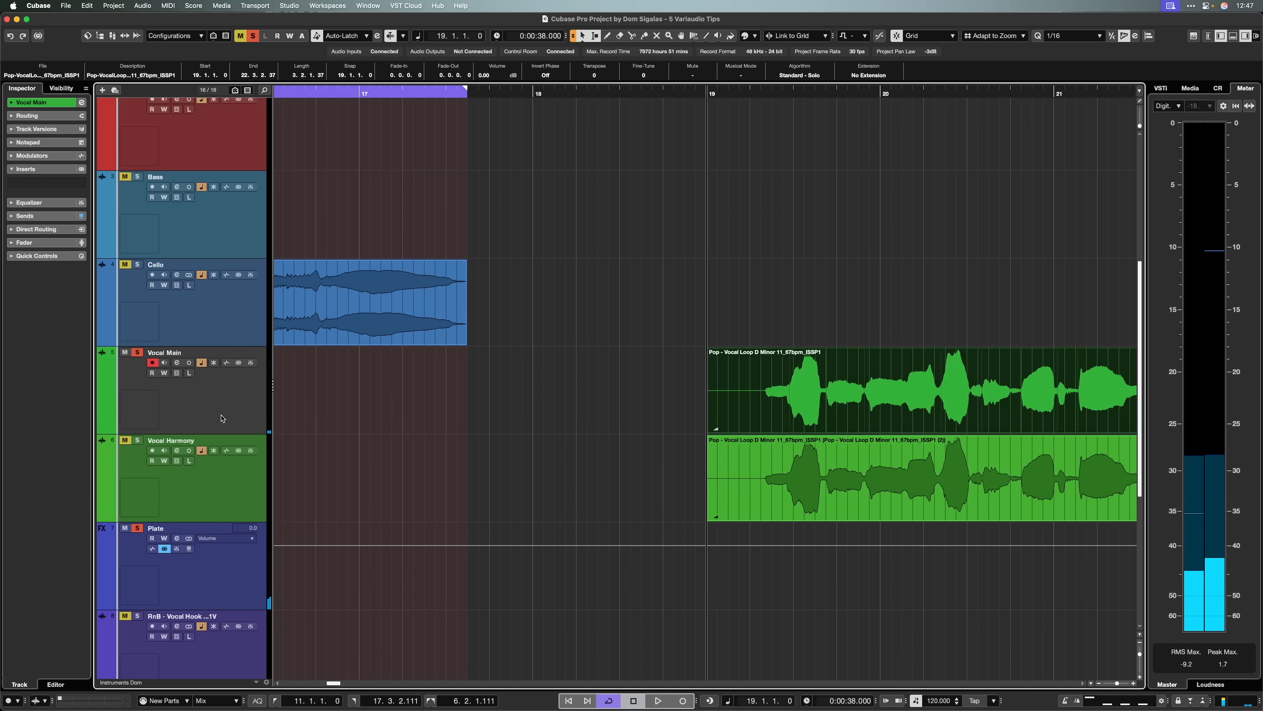
{"action": "right_click", "coordinate": [221, 418]}
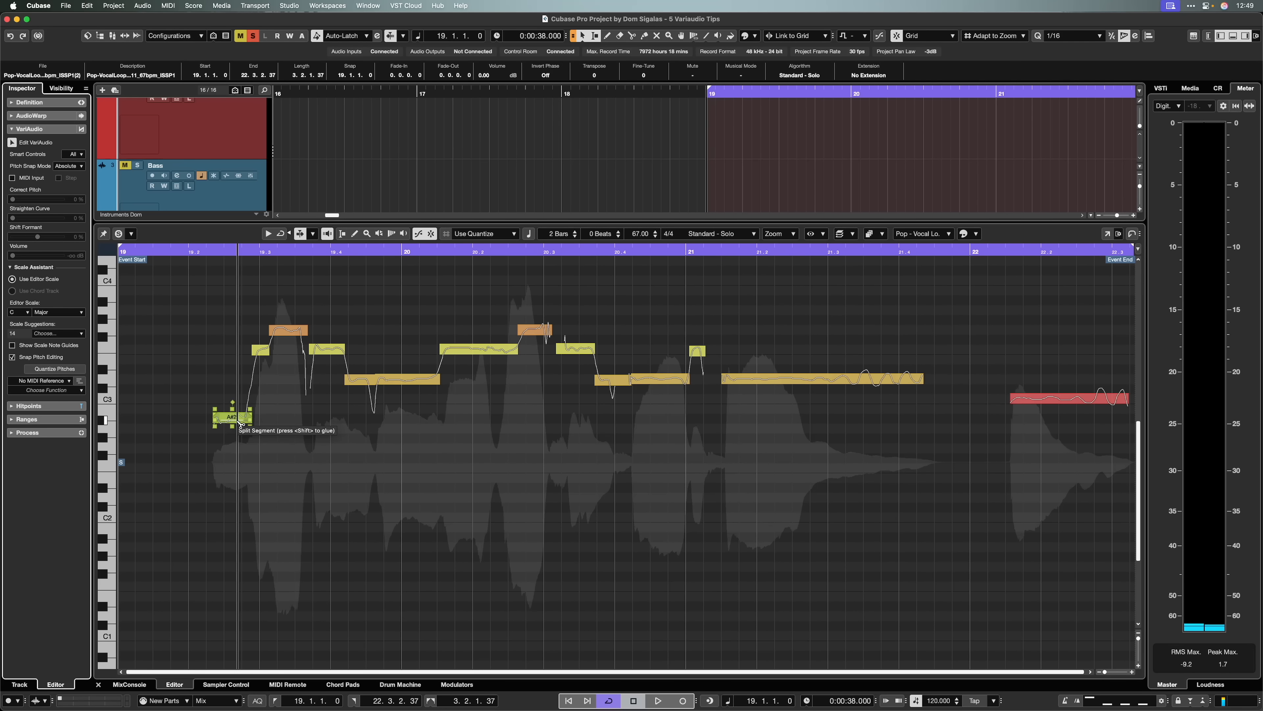
{"action": "key", "text": "super+a"}
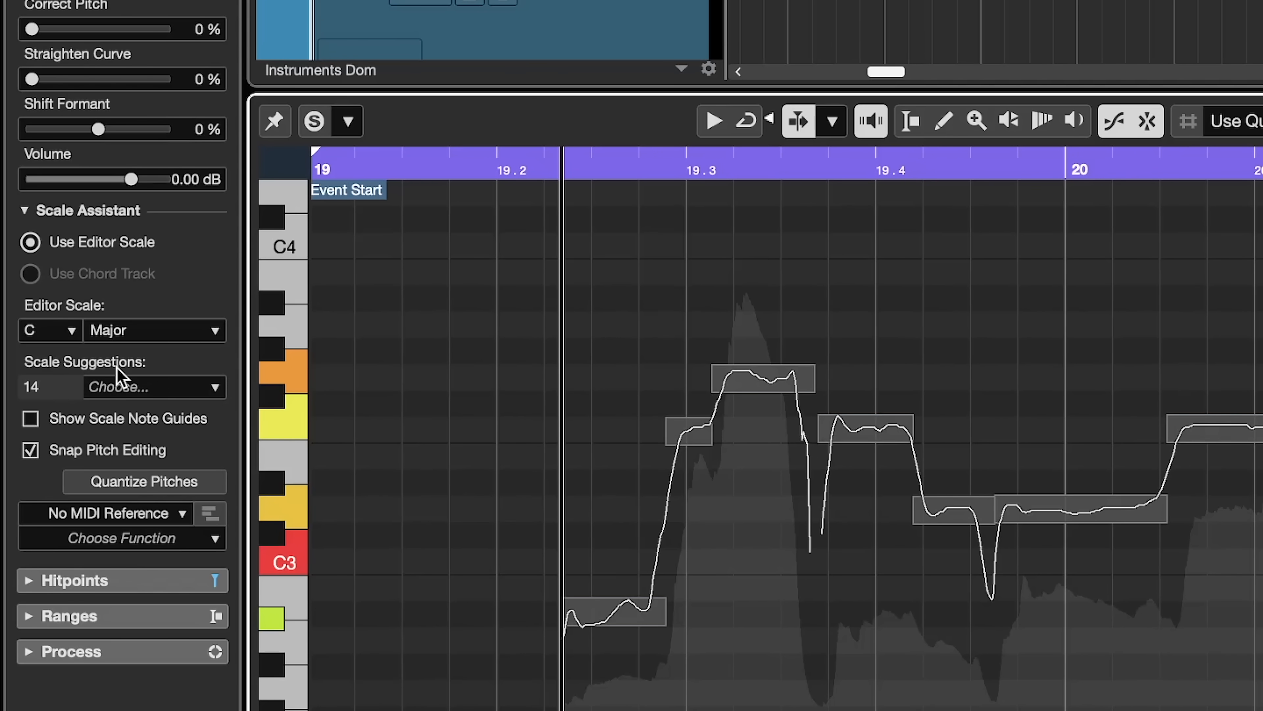
- Set the editor scale to the suggested F Major
{"action": "left_click", "coordinate": [119, 391]}
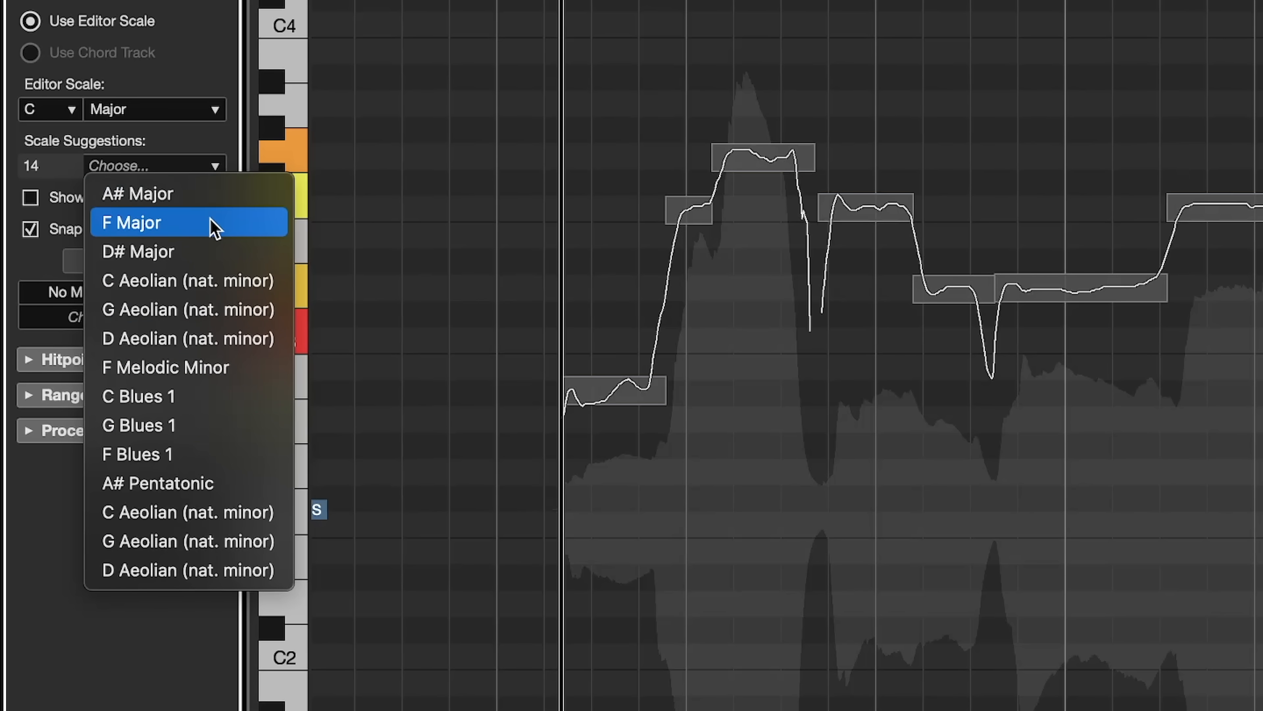
{"action": "left_click", "coordinate": [215, 227]}
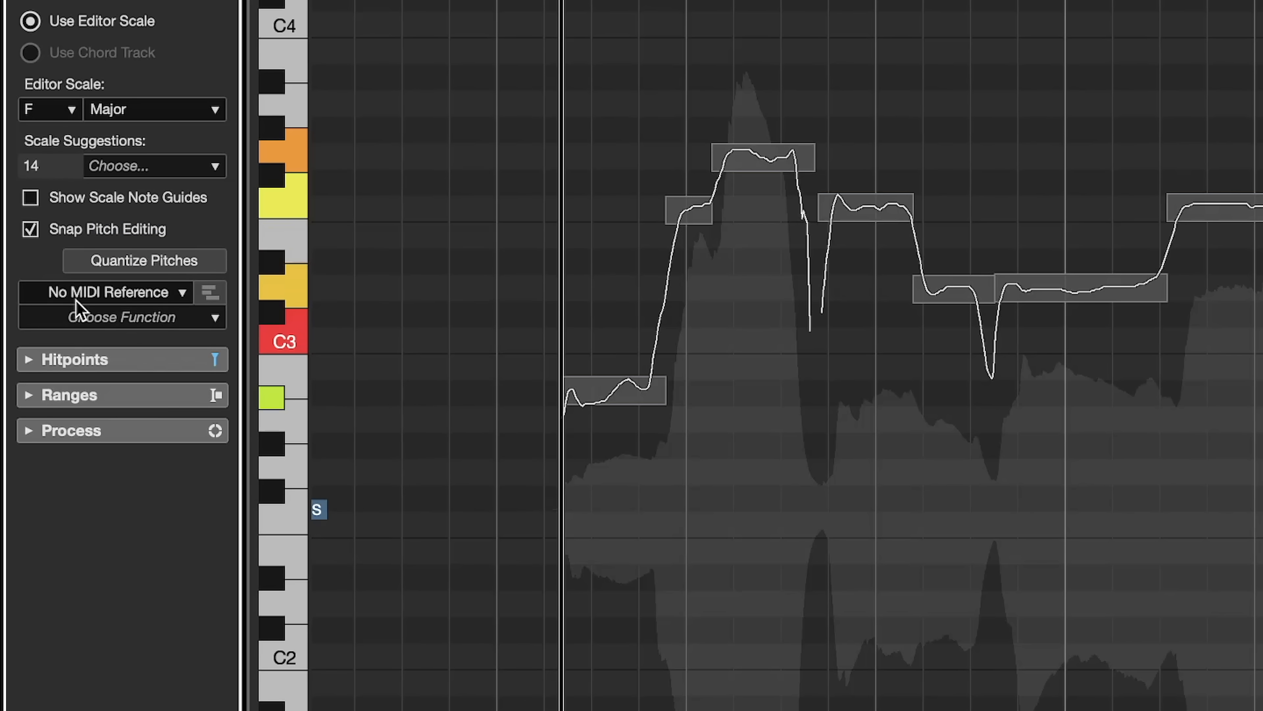
{"action": "left_click", "coordinate": [29, 227]}
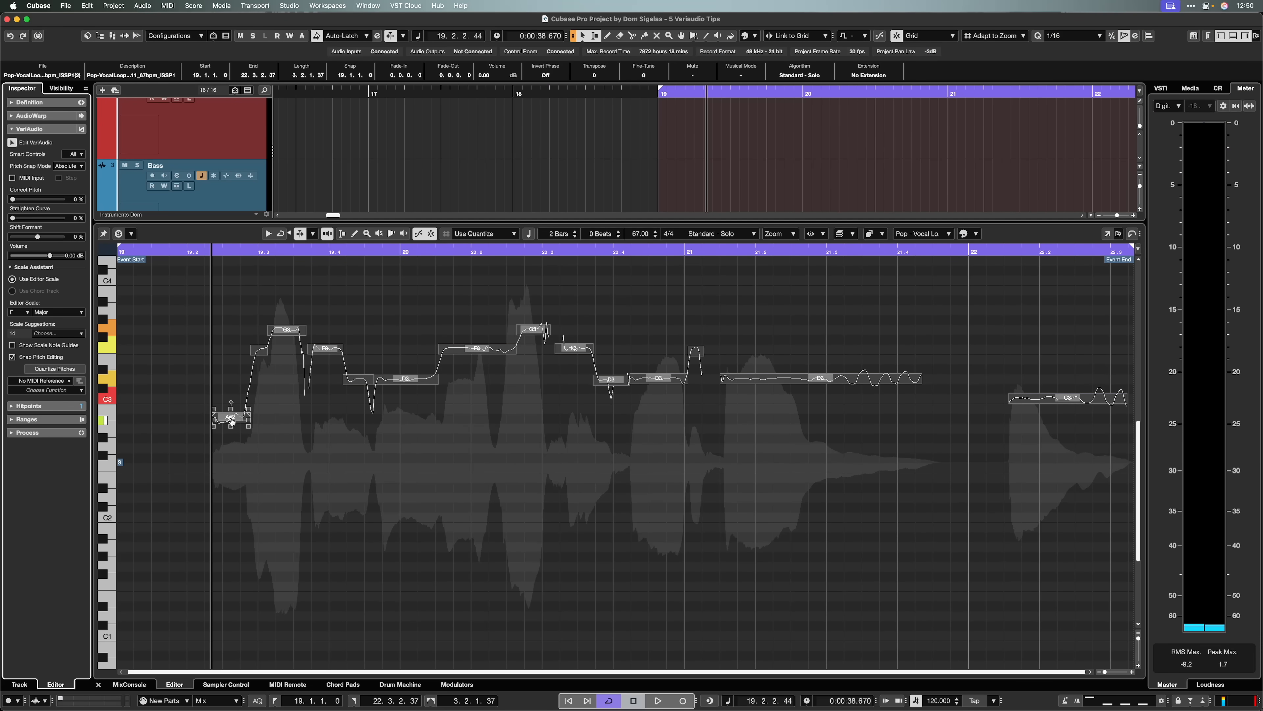
- Drag the first vocal segment up in pitch and play back the phrase
{"action": "left_click_drag", "start_coordinate": [231, 422], "coordinate": [233, 376]}
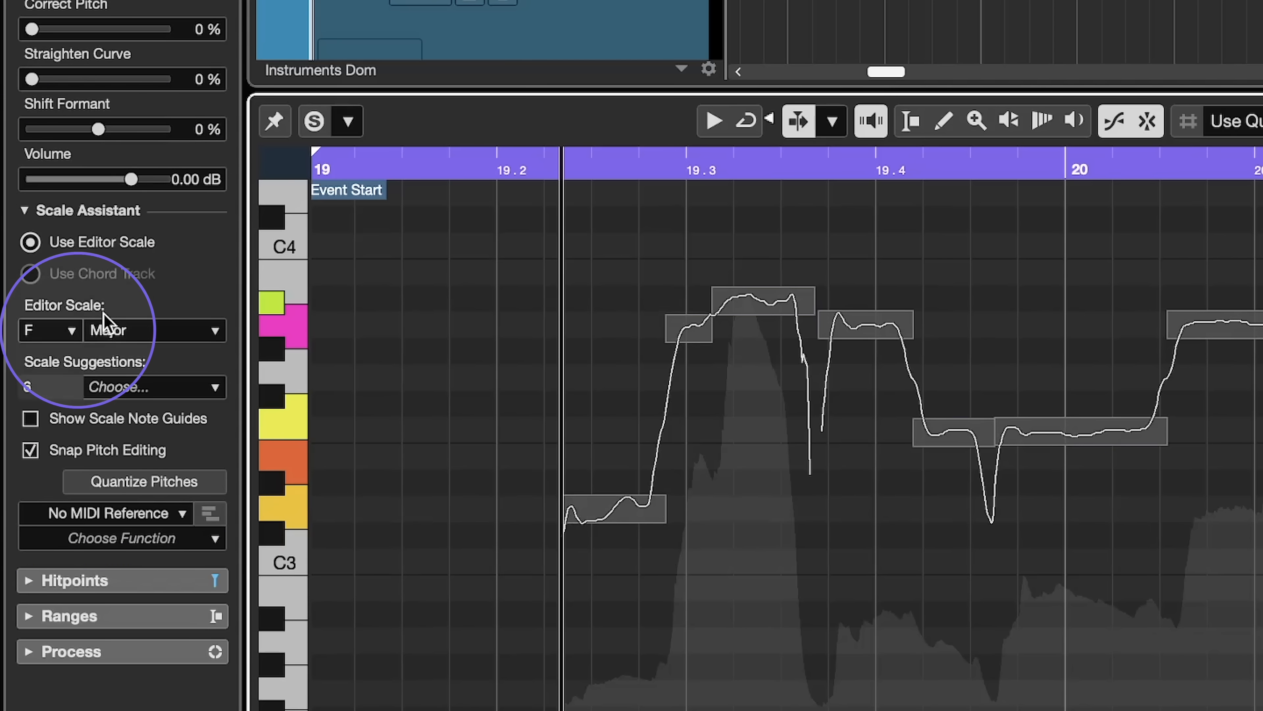
{"action": "key", "text": "space"}
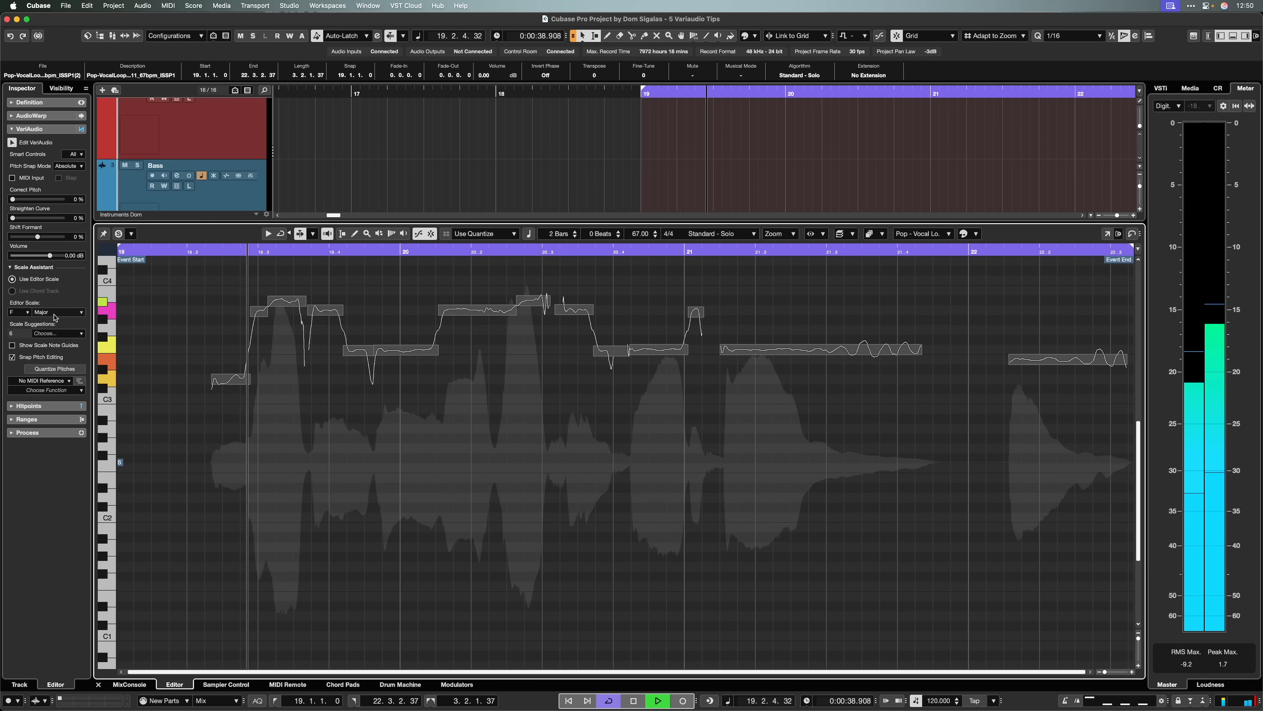